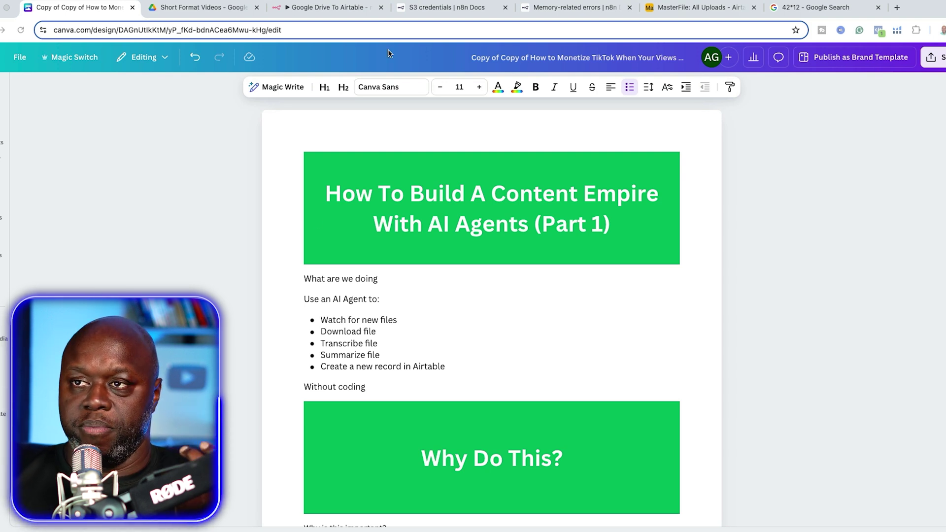
Glance at the Google Drive To Airtable workflow and its Airtable uploads record, then return to the Content Empire outline.
click(345, 8)
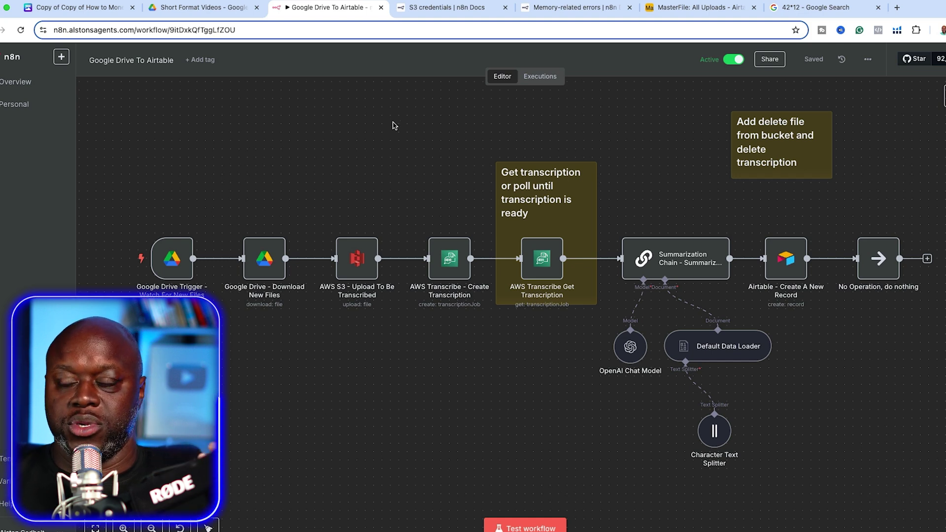
click(700, 8)
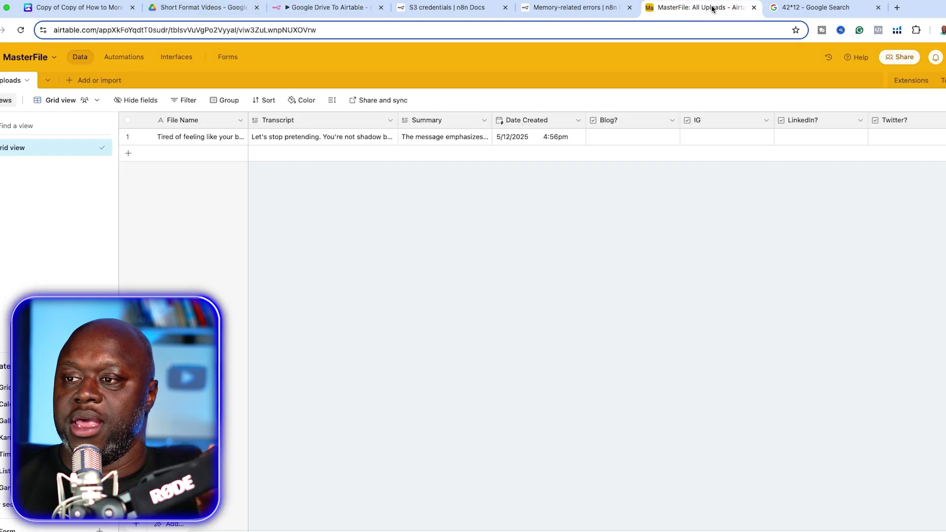
click(85, 4)
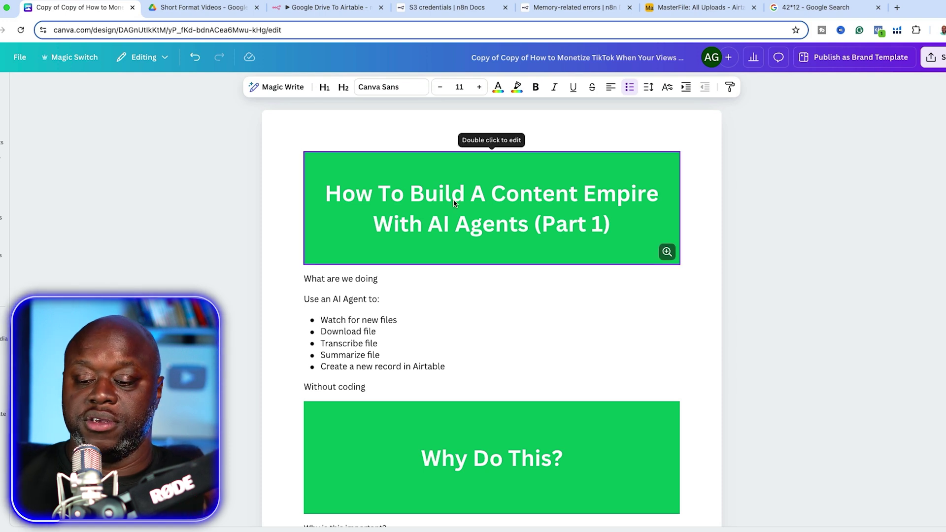
scroll(505, 252, down, 2)
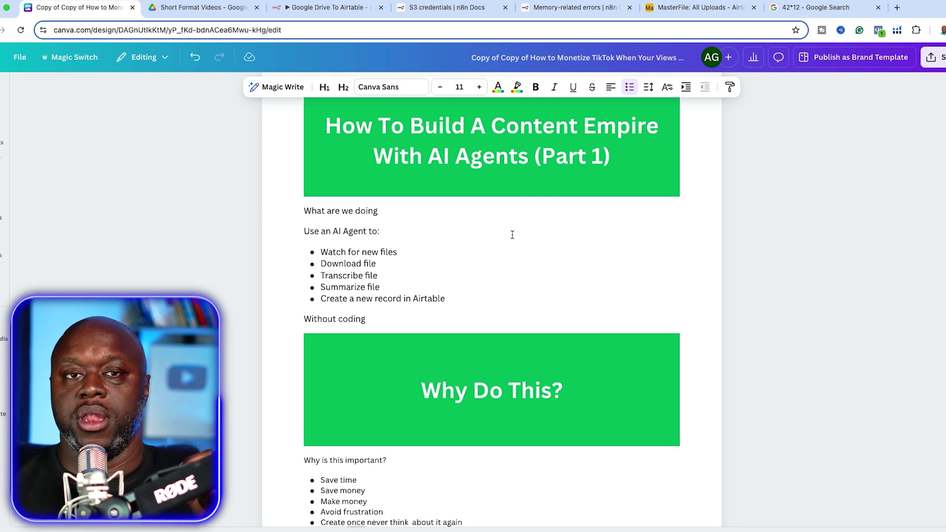
click(333, 7)
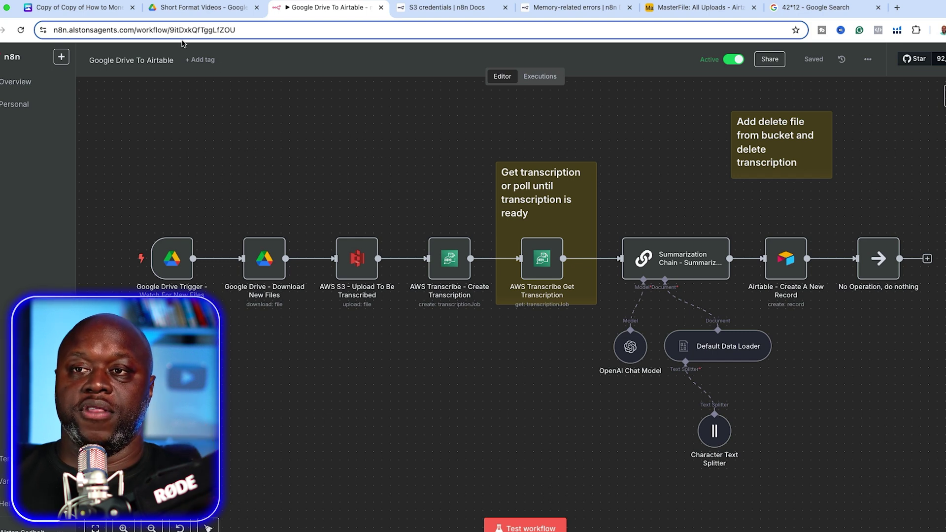
click(111, 10)
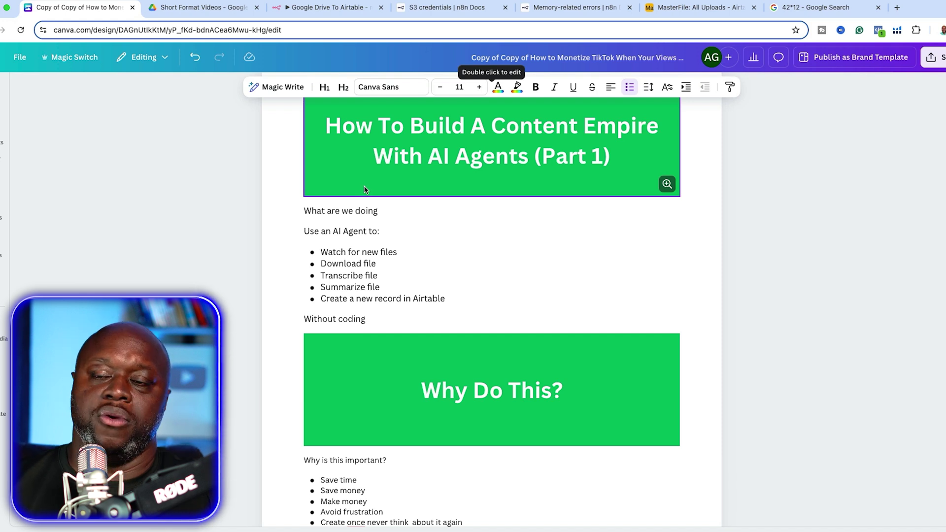
Read down through the Content Empire outline document.
scroll(282, 268, down, 3)
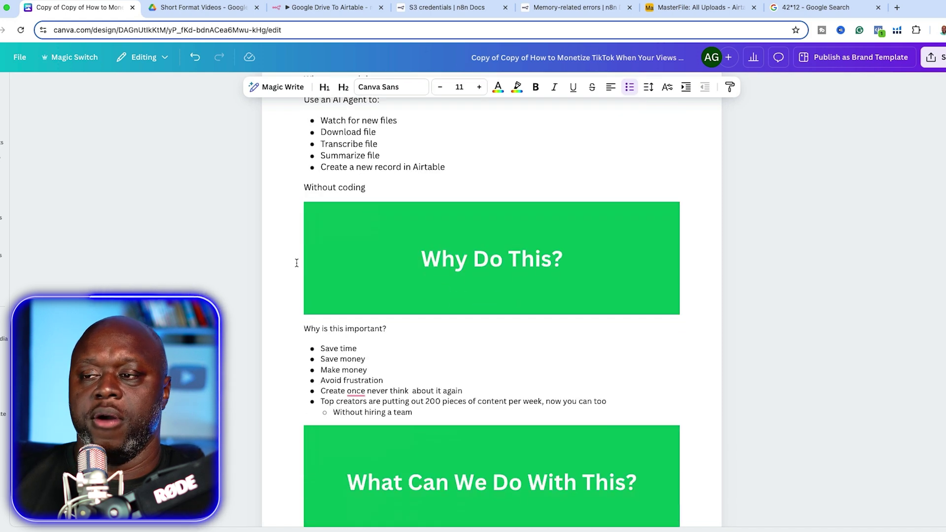
scroll(297, 260, down, 1)
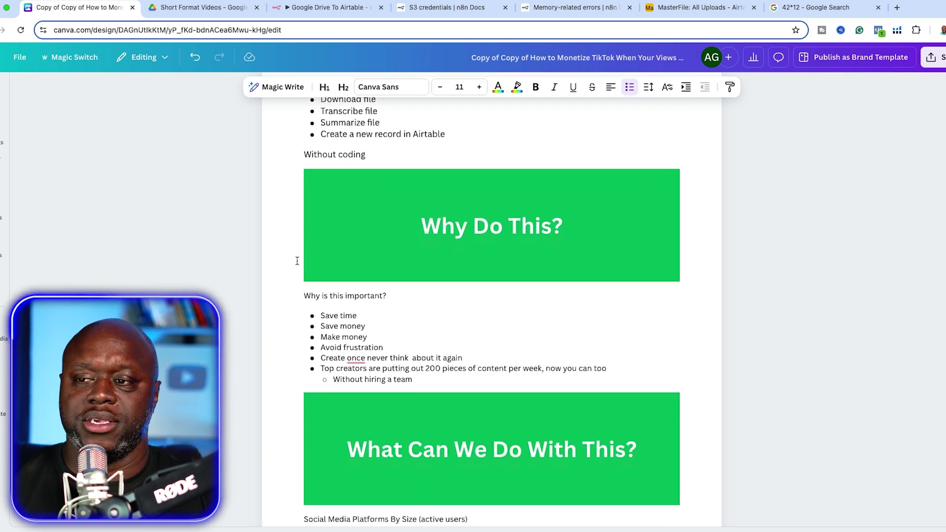
scroll(298, 261, down, 1)
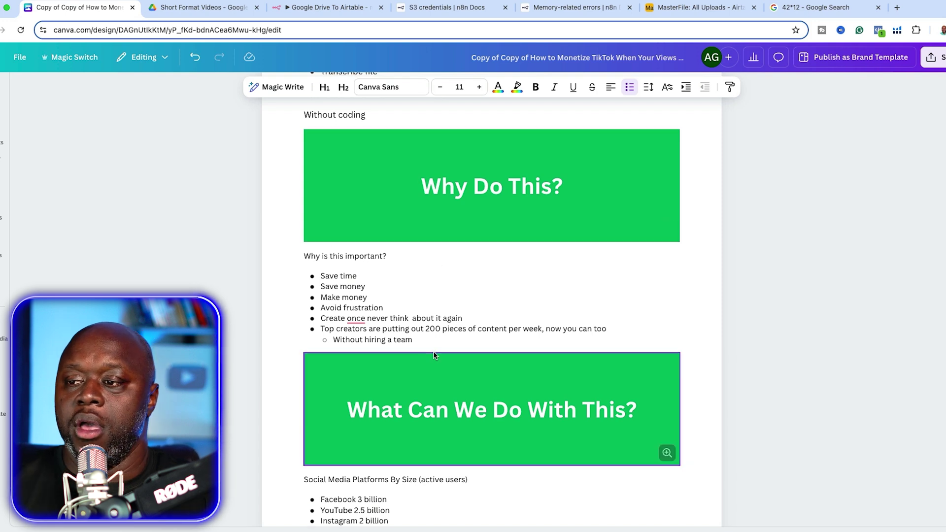
scroll(433, 356, down, 3)
scroll(405, 335, down, 2)
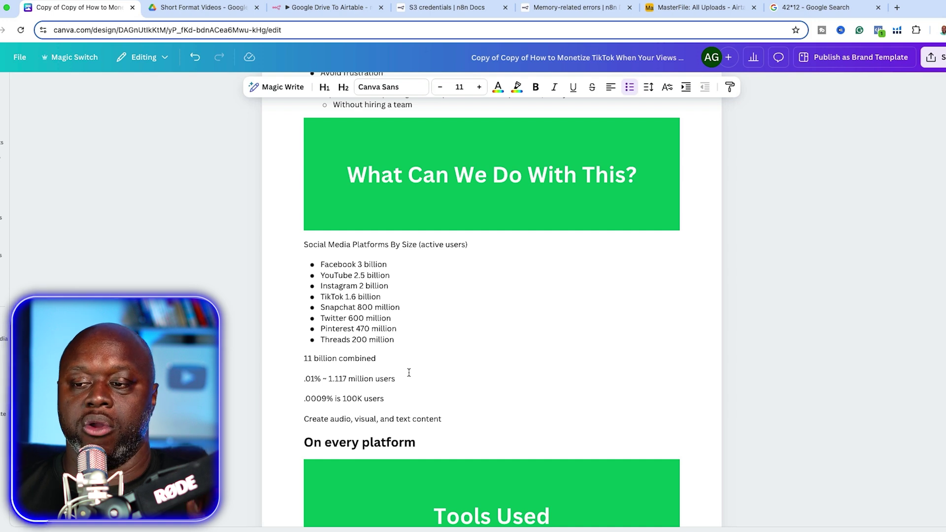
scroll(409, 373, down, 2)
scroll(410, 374, down, 3)
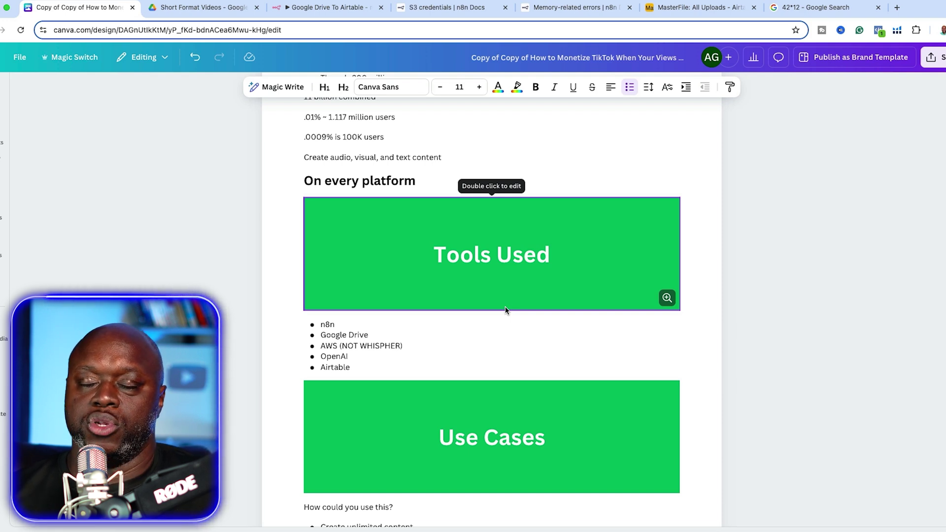
scroll(518, 340, down, 3)
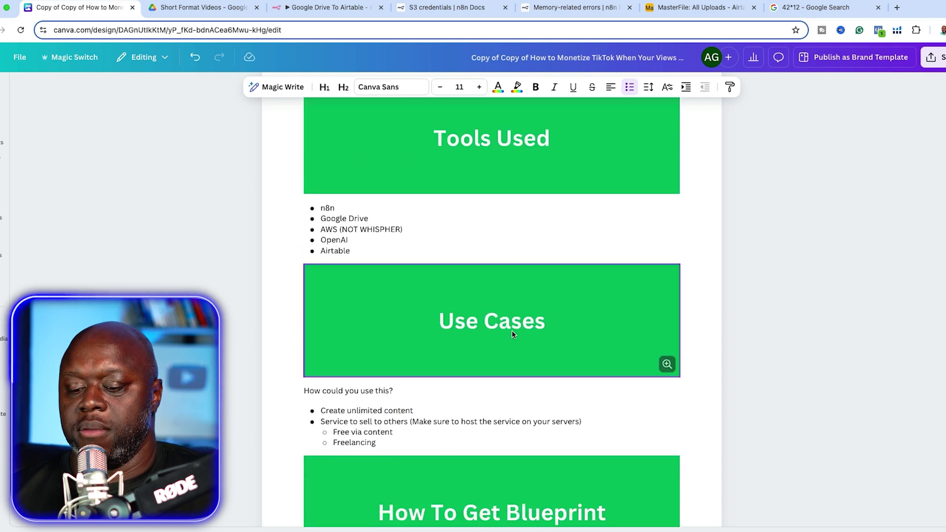
scroll(517, 343, down, 2)
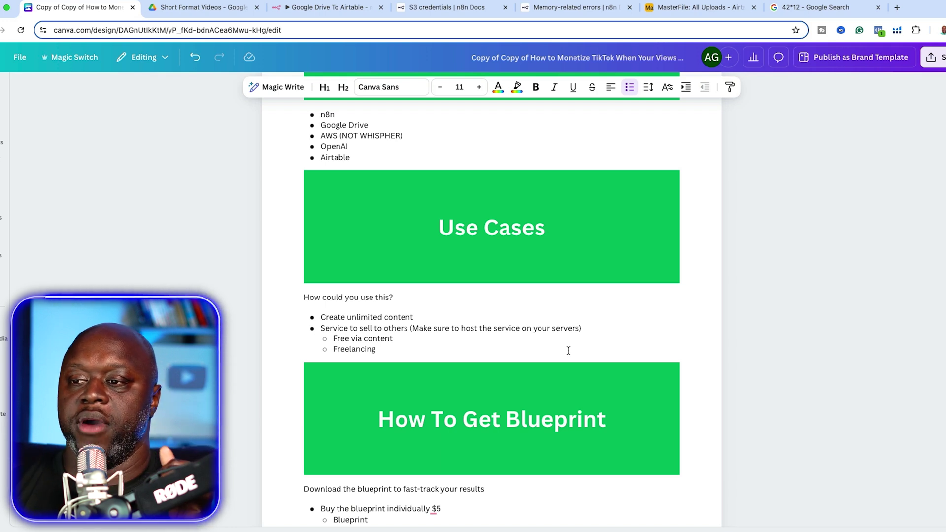
Scroll to the Modularization section, then switch to the Google Drive To Airtable workflow.
scroll(569, 350, down, 5)
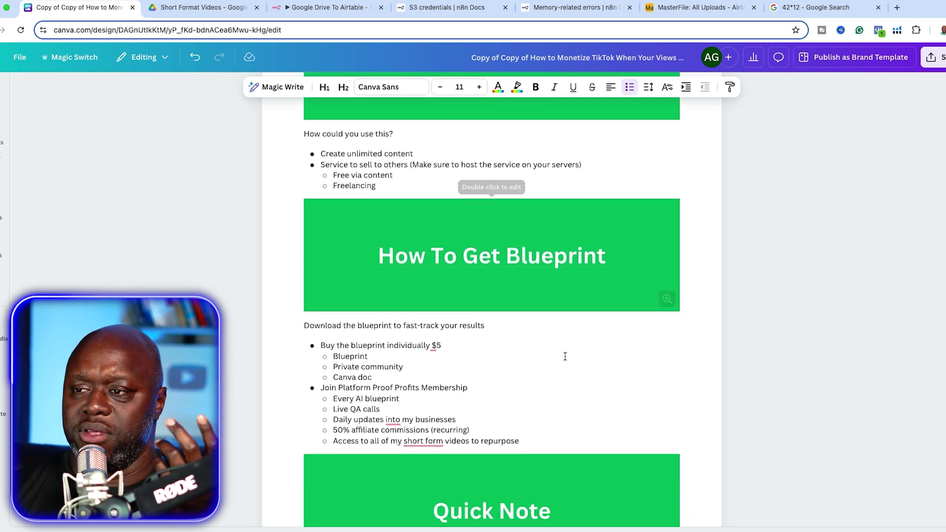
scroll(565, 357, down, 2)
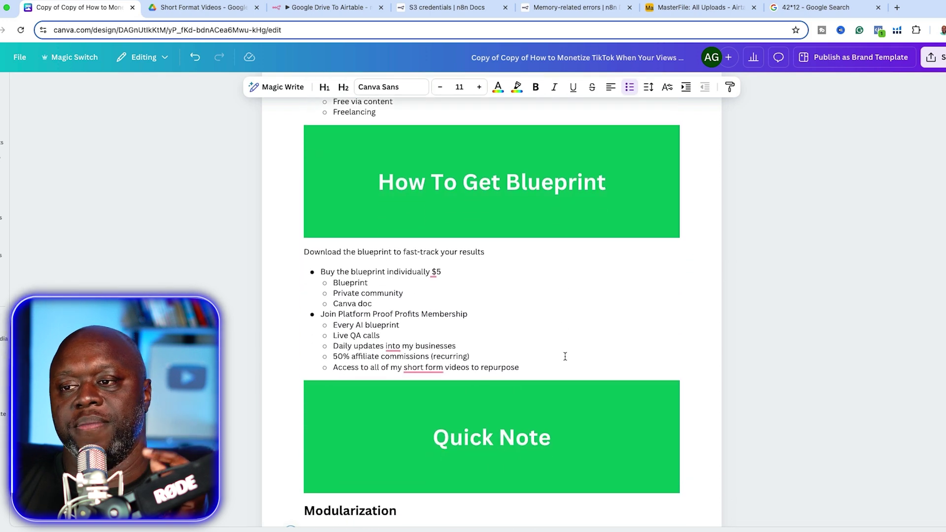
scroll(565, 356, down, 1)
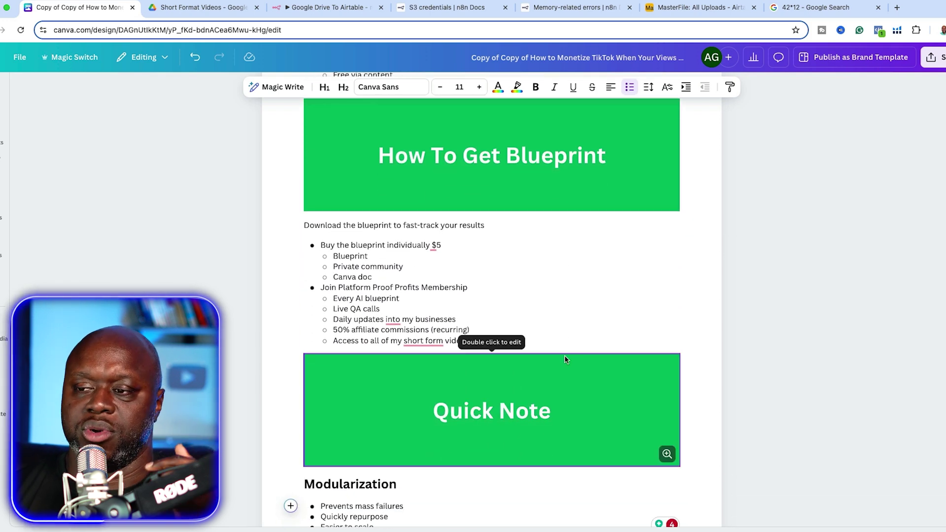
scroll(565, 359, down, 2)
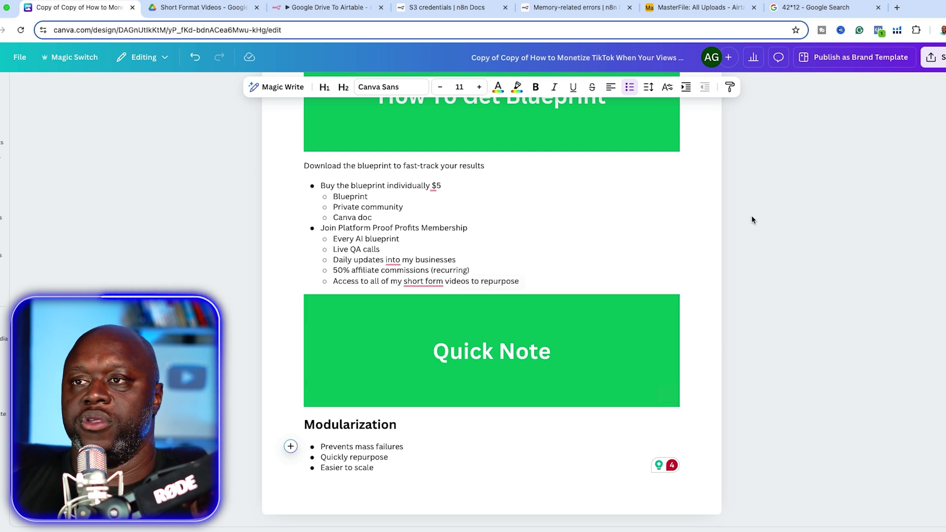
click(325, 12)
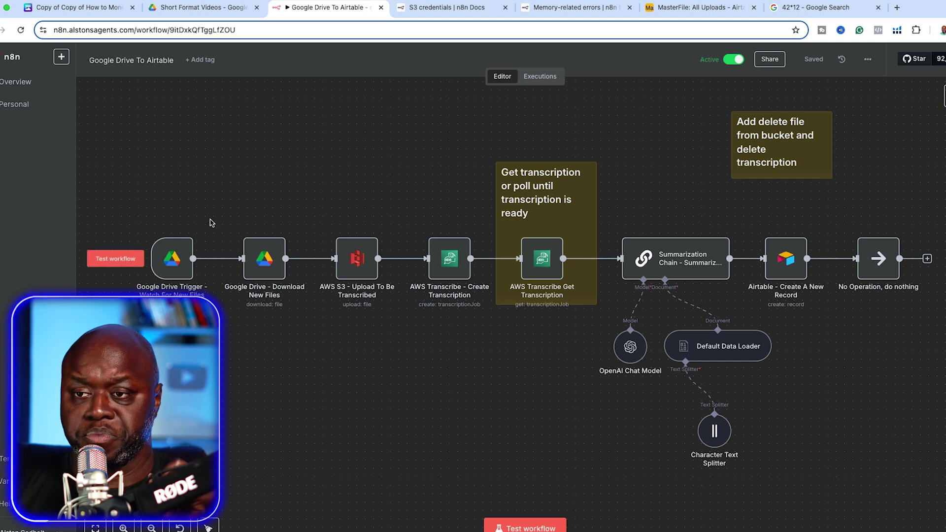
double_click(170, 260)
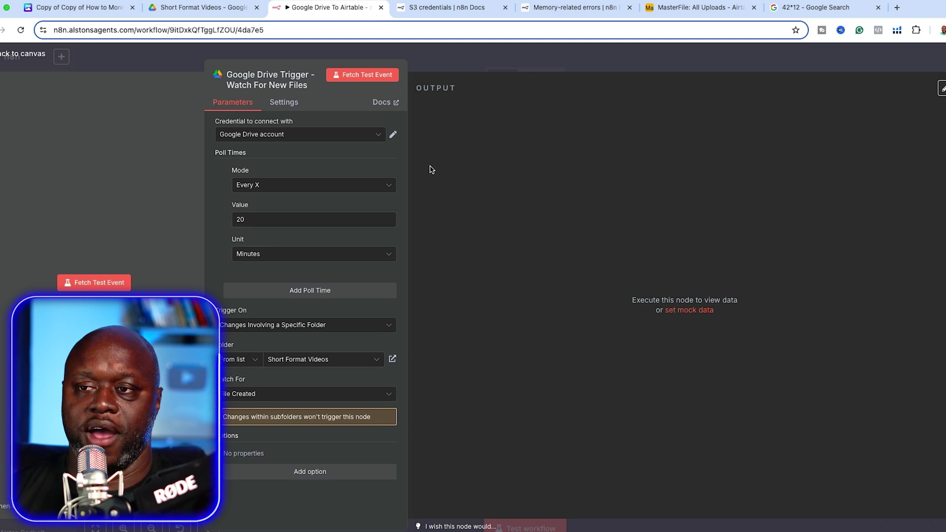
click(467, 62)
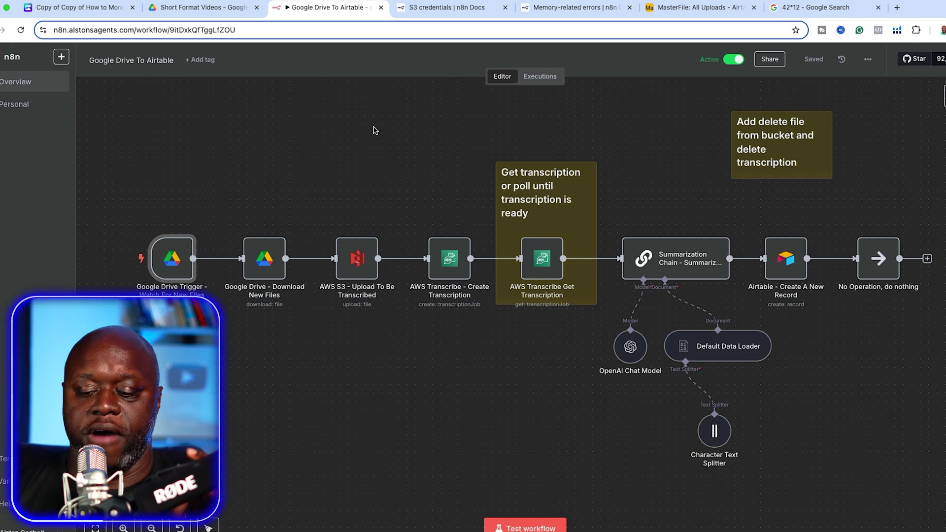
double_click(265, 262)
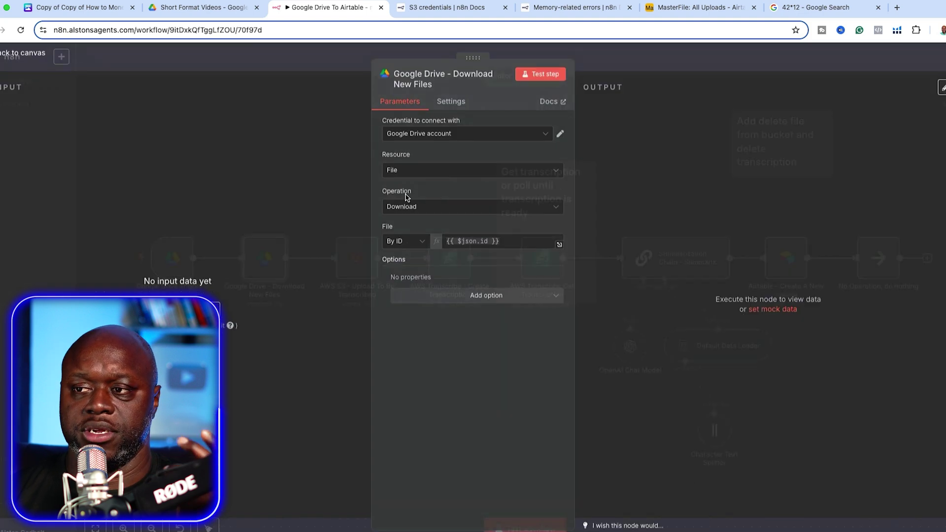
click(374, 59)
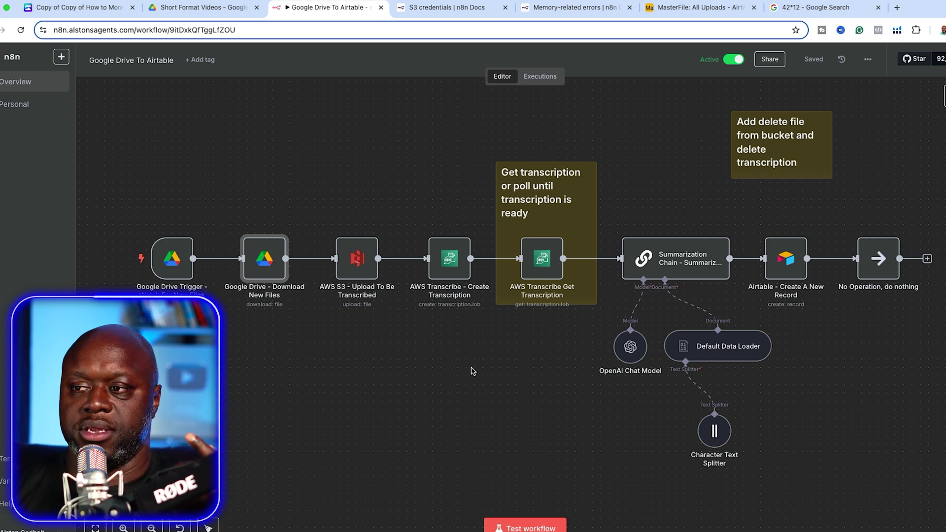
Check the AWS Transcribe Get Transcription node's retry settings: 5 tries, 5000 ms apart.
click(546, 261)
double_click(546, 261)
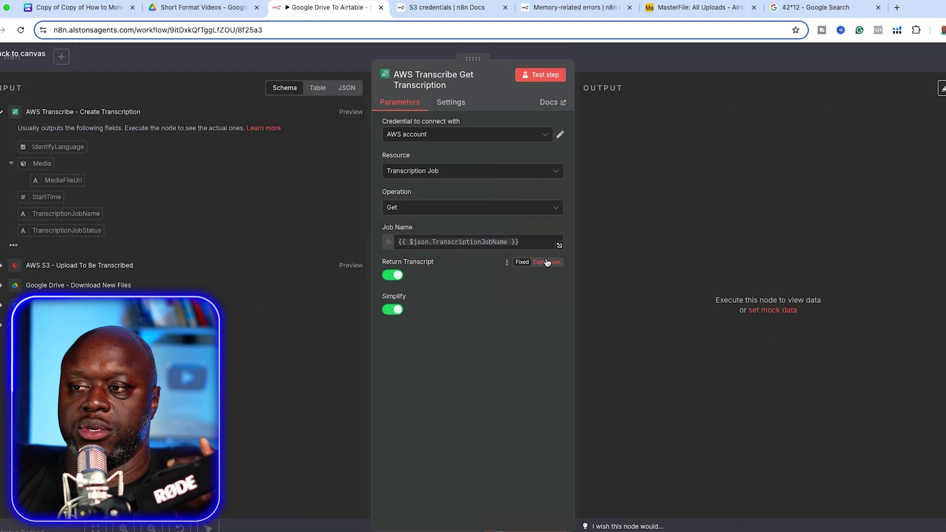
click(451, 102)
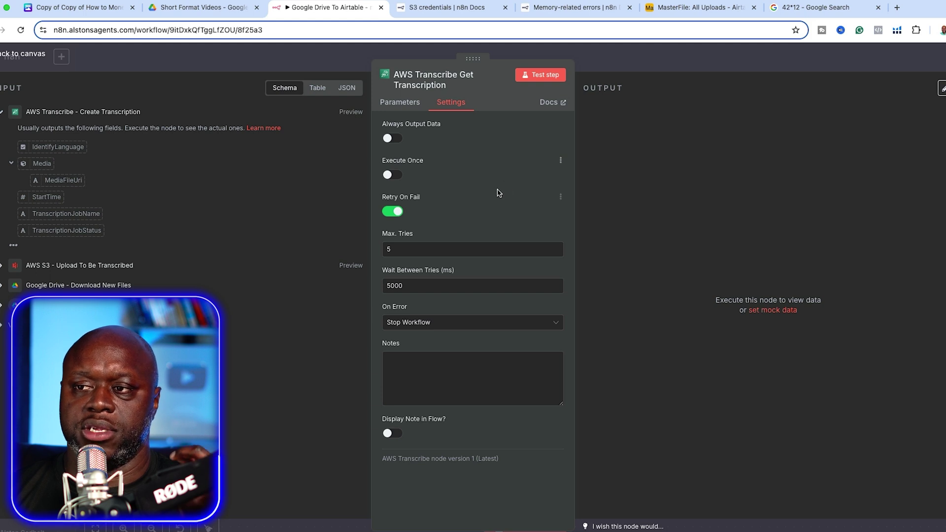
click(620, 61)
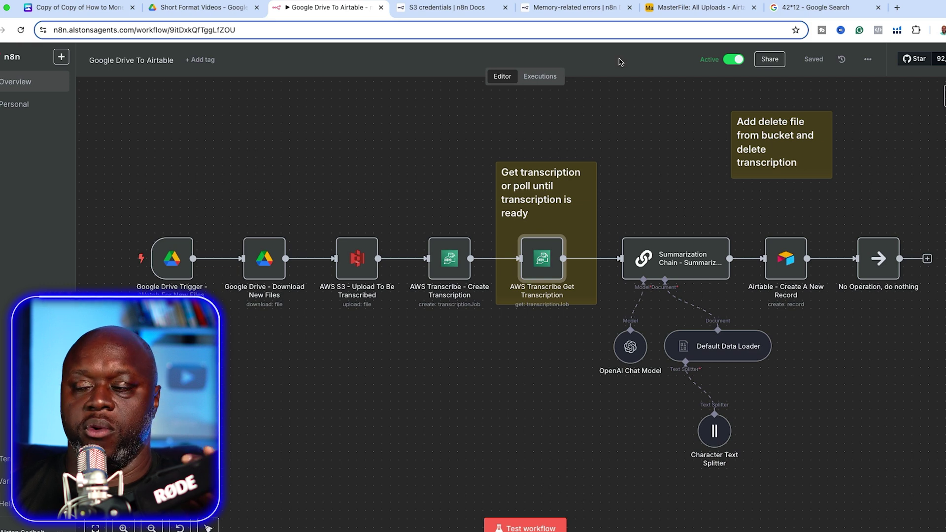
Change its Wait Between Tries to 10000 ms and save the workflow.
double_click(543, 261)
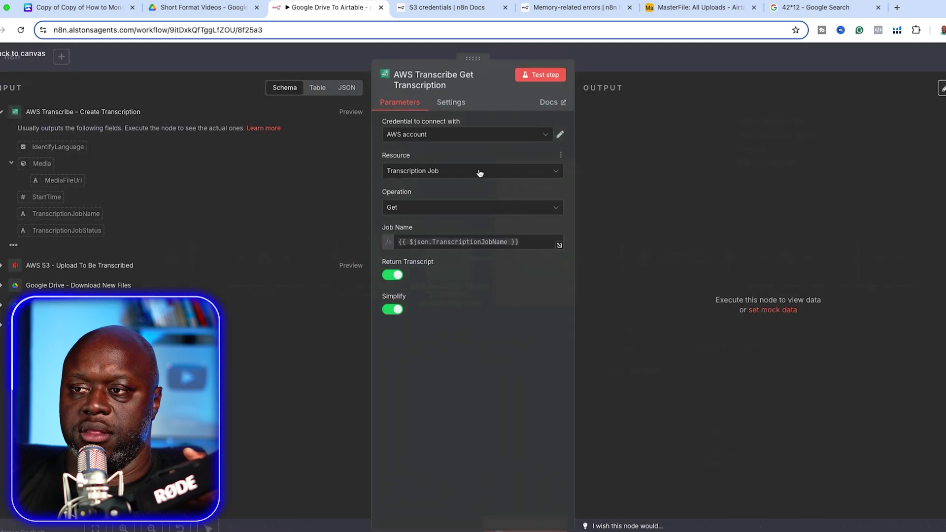
click(452, 103)
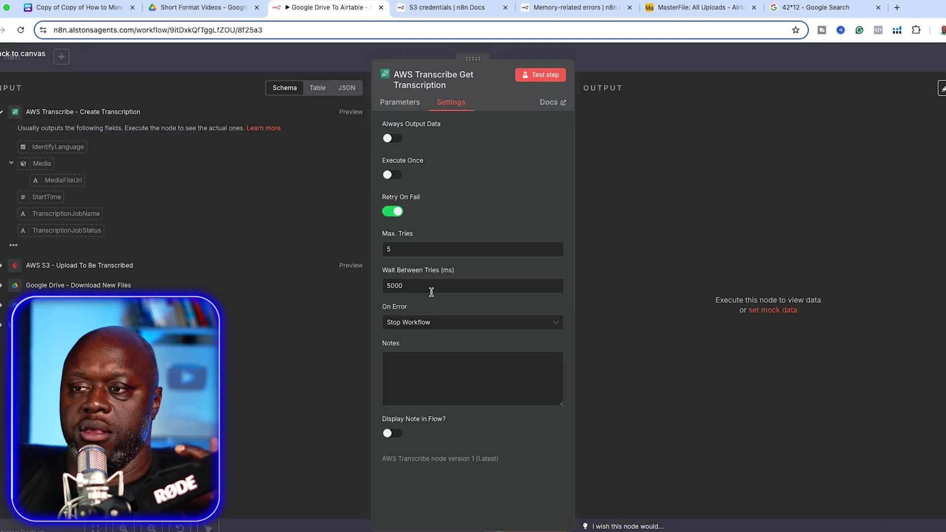
drag(391, 286, 384, 286)
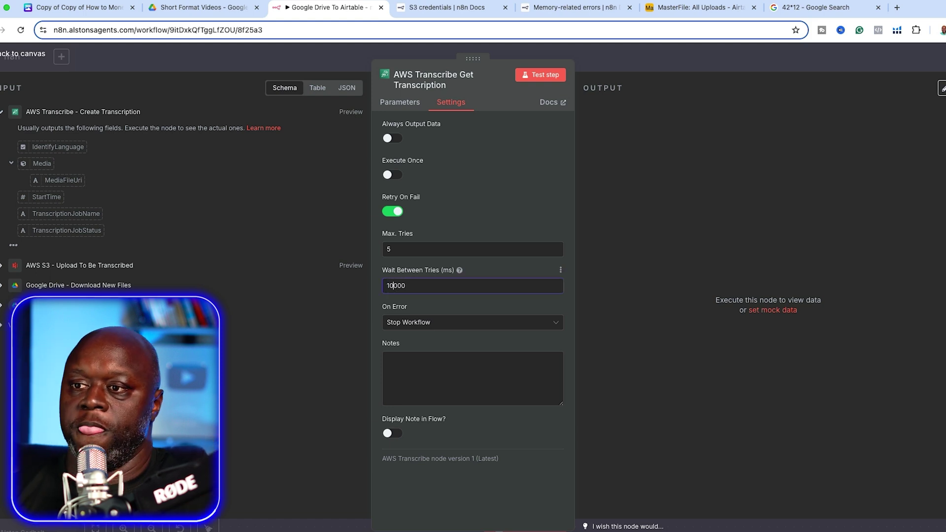
click(640, 69)
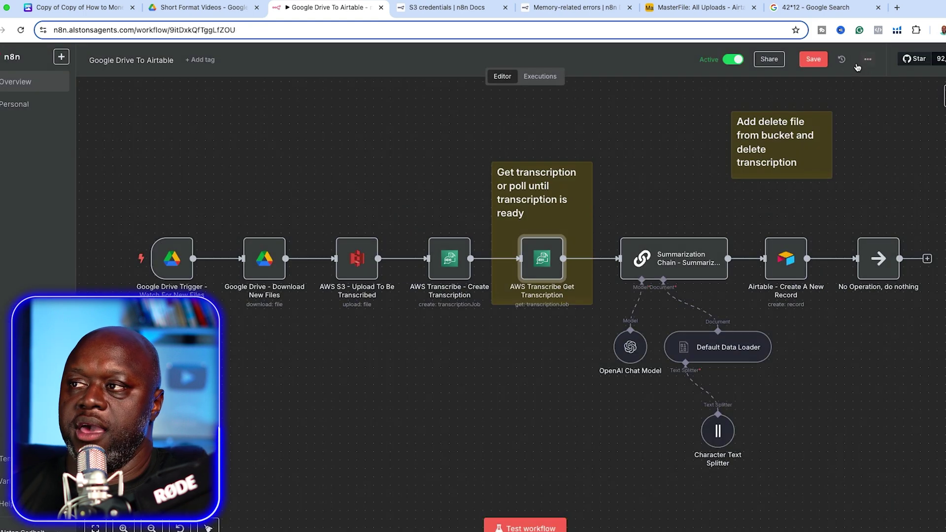
click(814, 59)
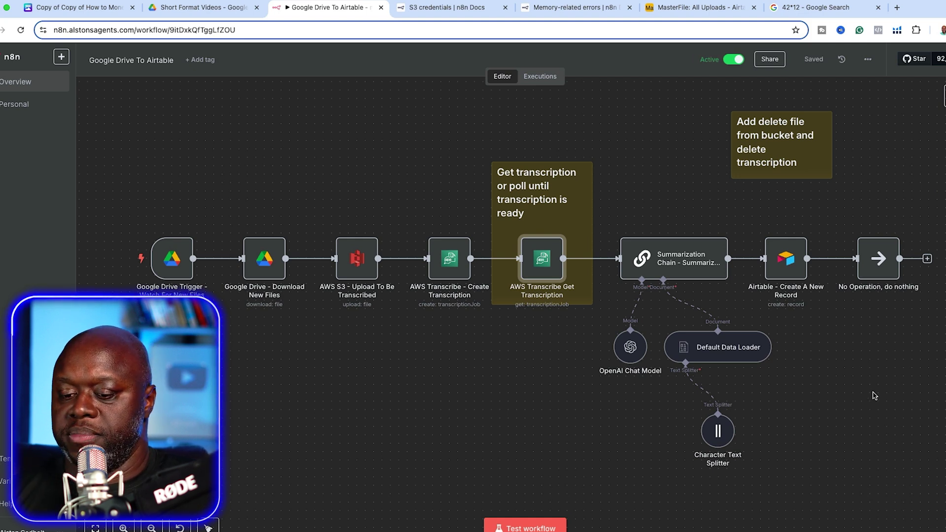
Pan to the right side of the canvas and drag Character Text Splitter up beneath Default Data Loader.
drag(874, 394, 695, 390)
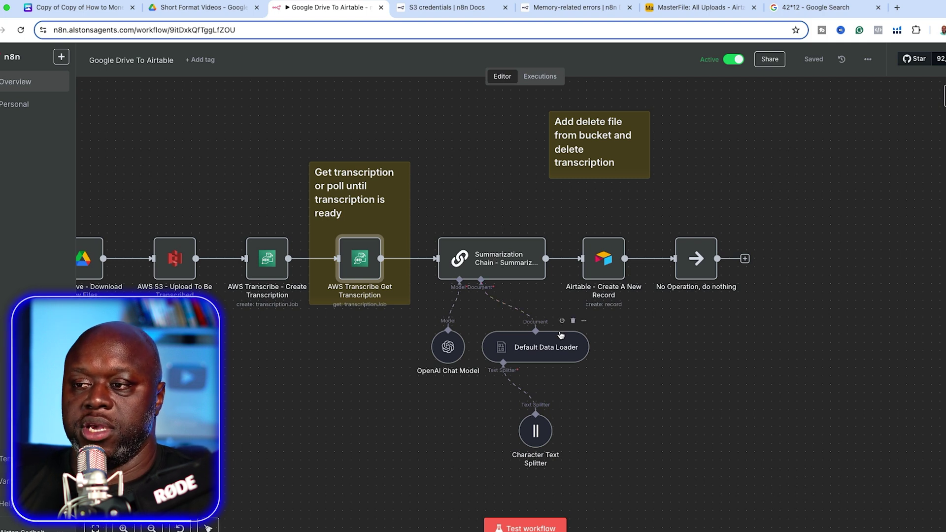
drag(537, 436, 500, 428)
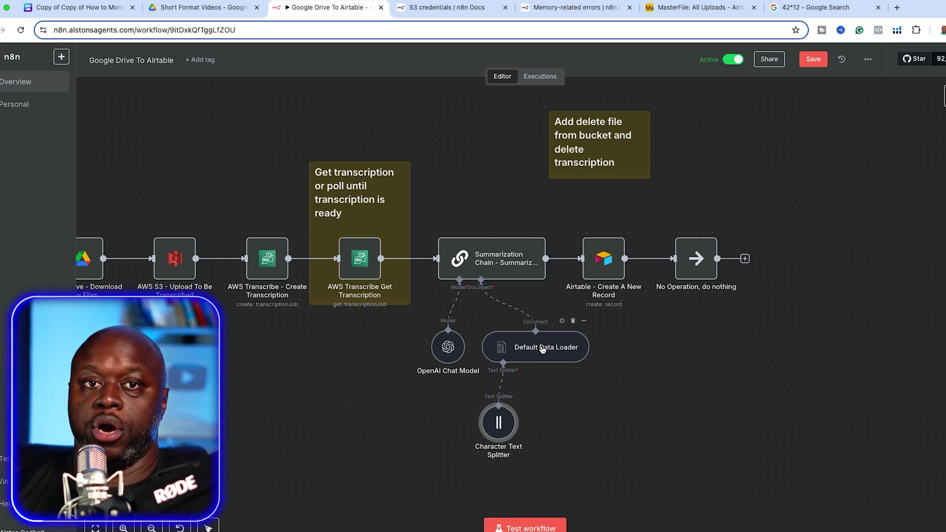
double_click(543, 349)
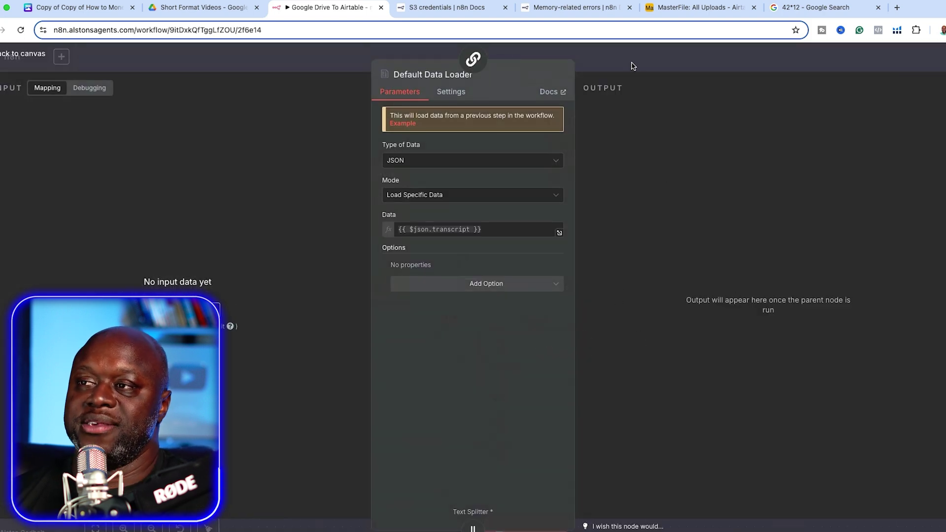
click(634, 66)
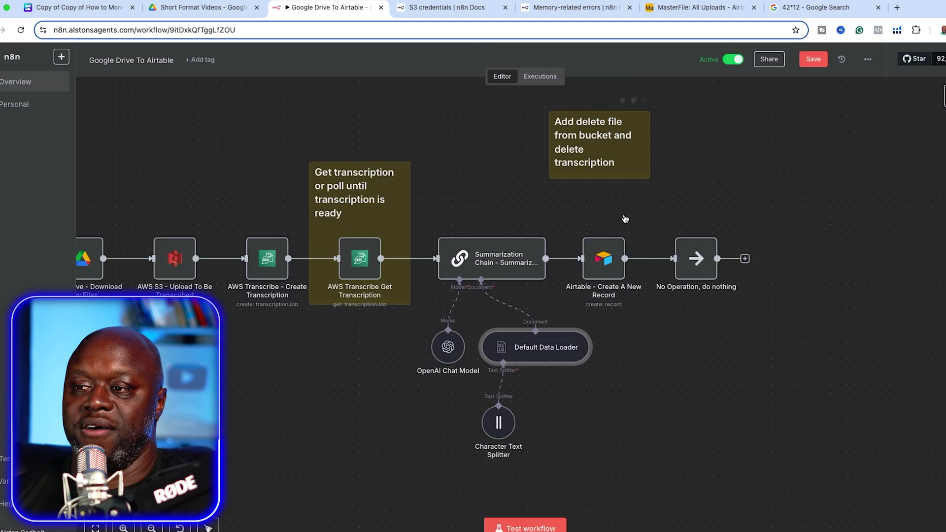
double_click(499, 424)
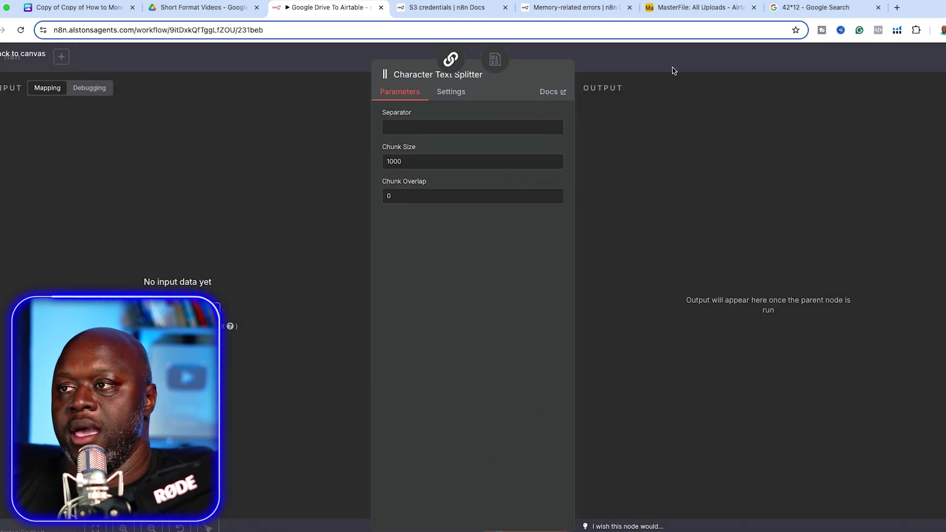
click(672, 66)
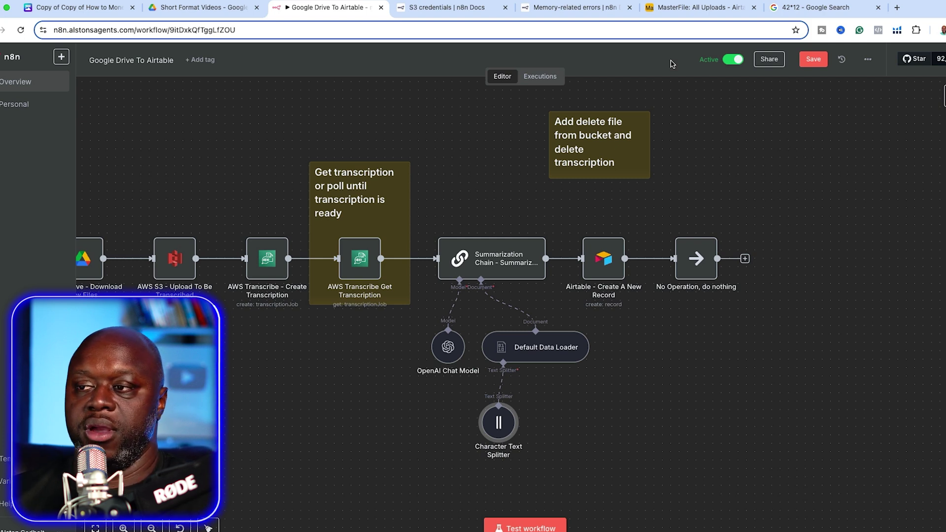
Open the MasterFile All Uploads table and expand the record's Transcript and Summary cells to read them.
click(693, 8)
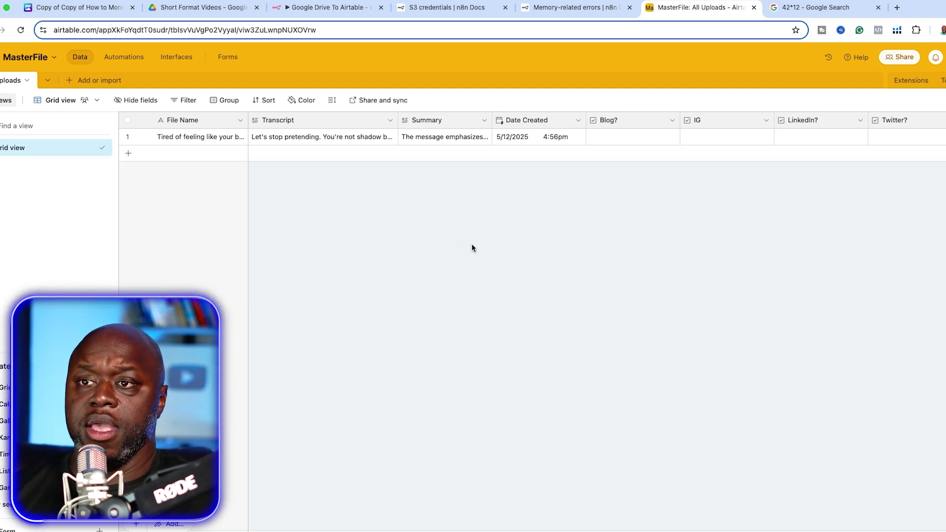
double_click(325, 137)
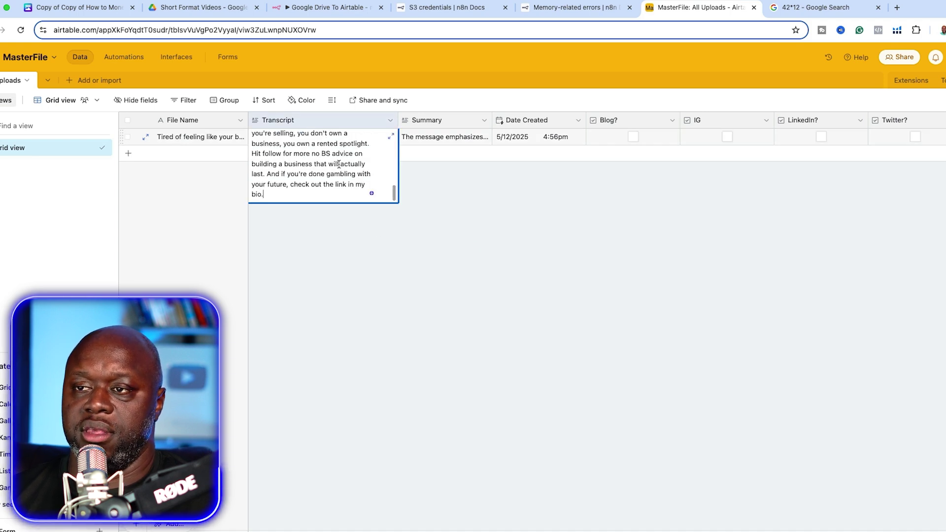
scroll(345, 167, up, 3)
click(441, 138)
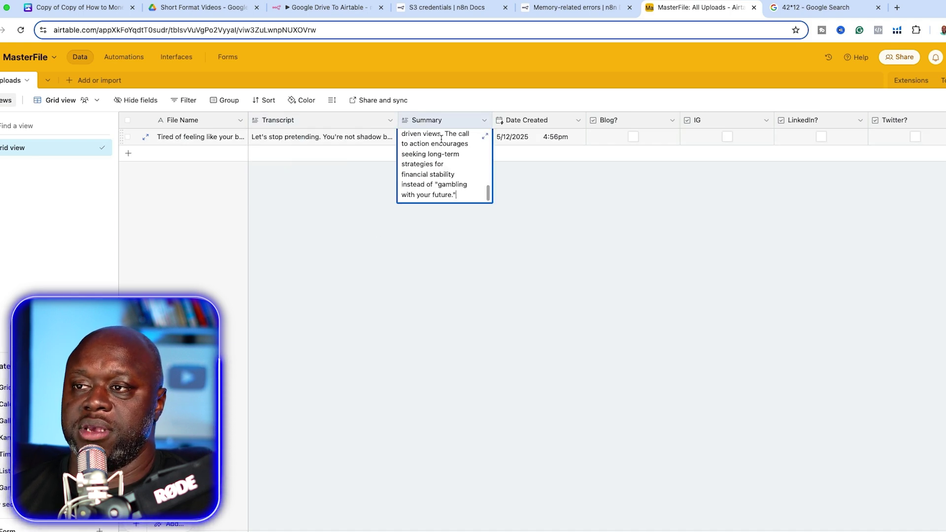
scroll(443, 168, up, 3)
click(481, 270)
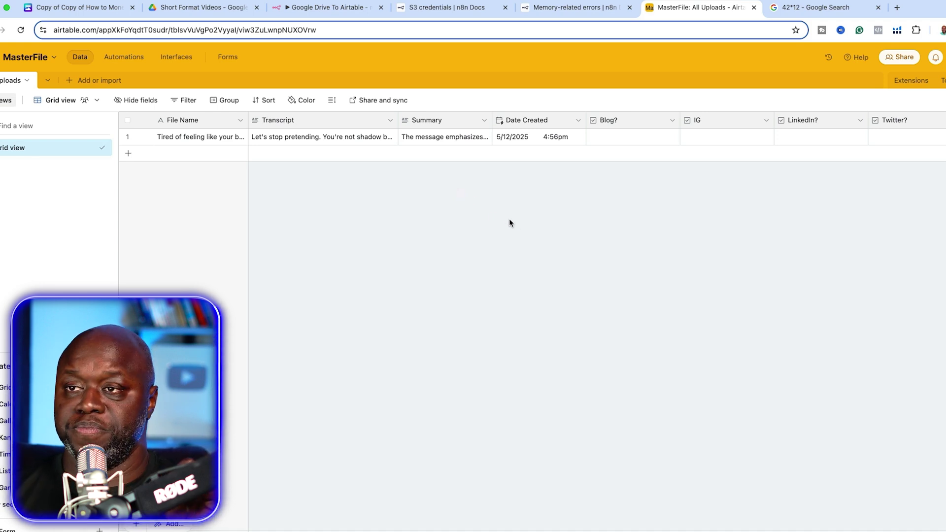
Pan to the Google Drive trigger and review the Airtable Create A New Record node's File Name, Transcript and Summary fields.
click(291, 10)
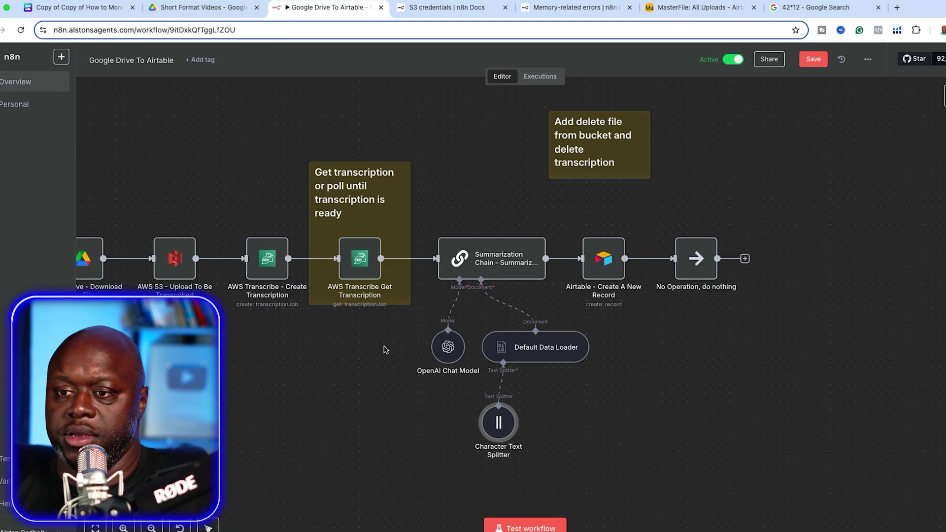
drag(262, 388, 418, 363)
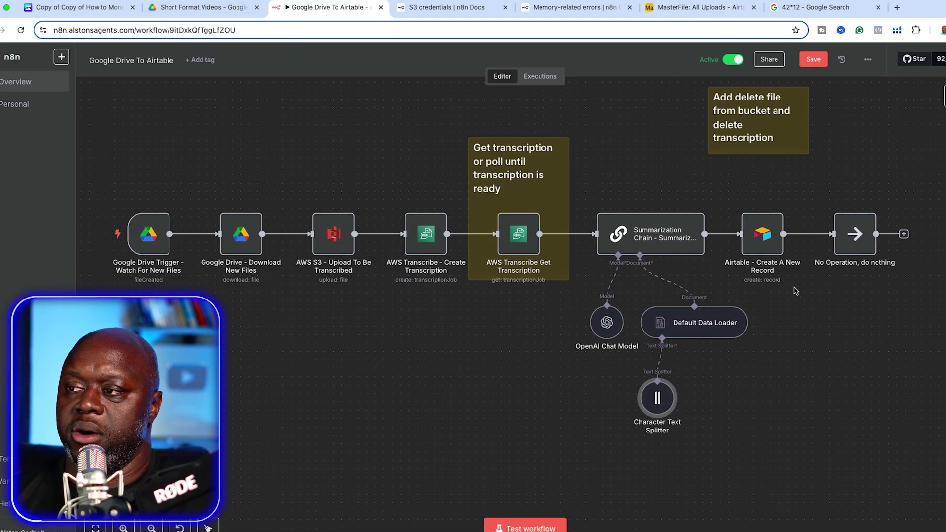
double_click(762, 241)
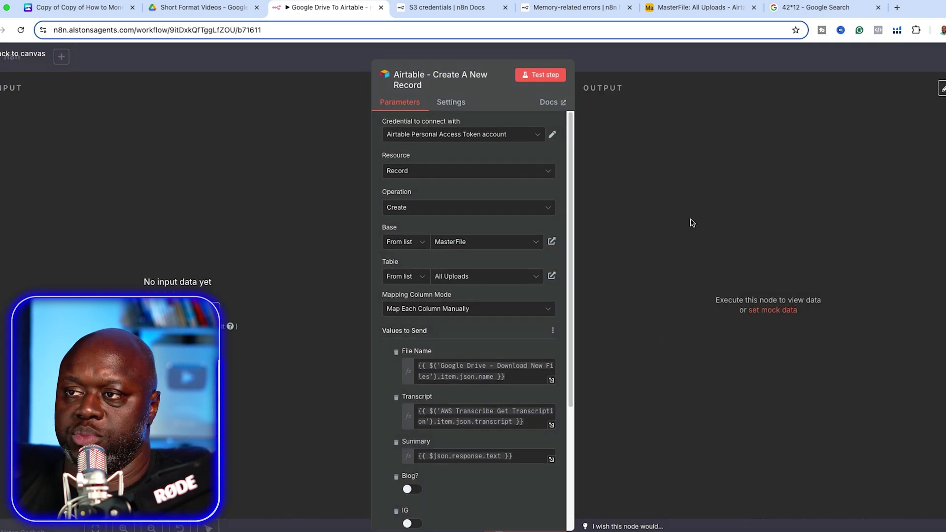
click(706, 54)
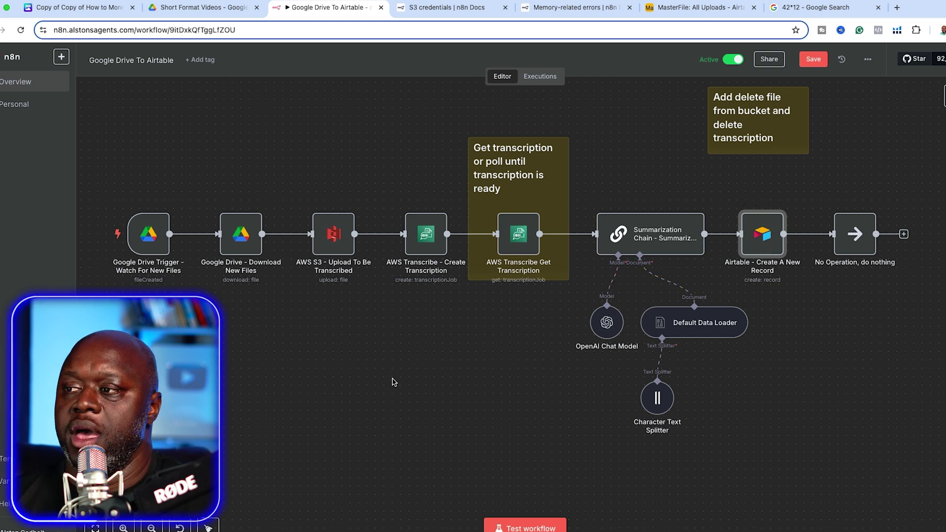
drag(488, 359, 439, 393)
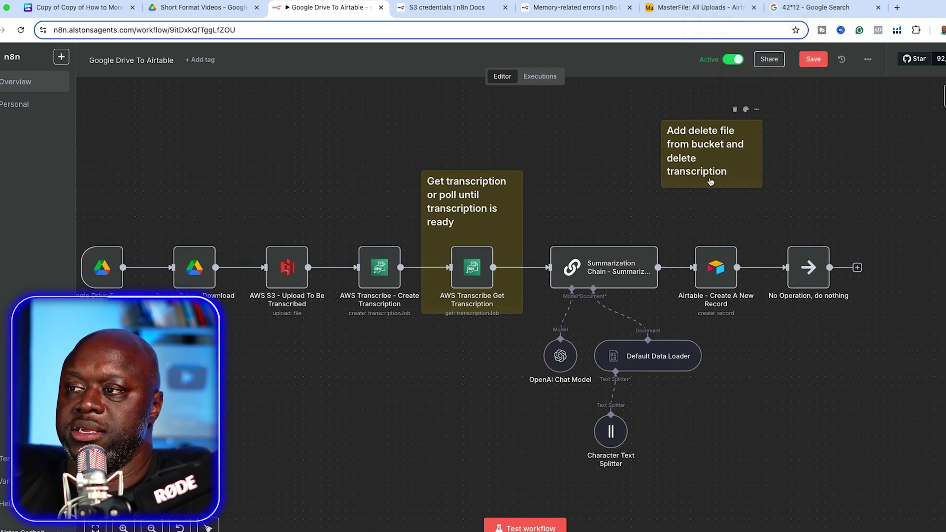
mouse_move(707, 309)
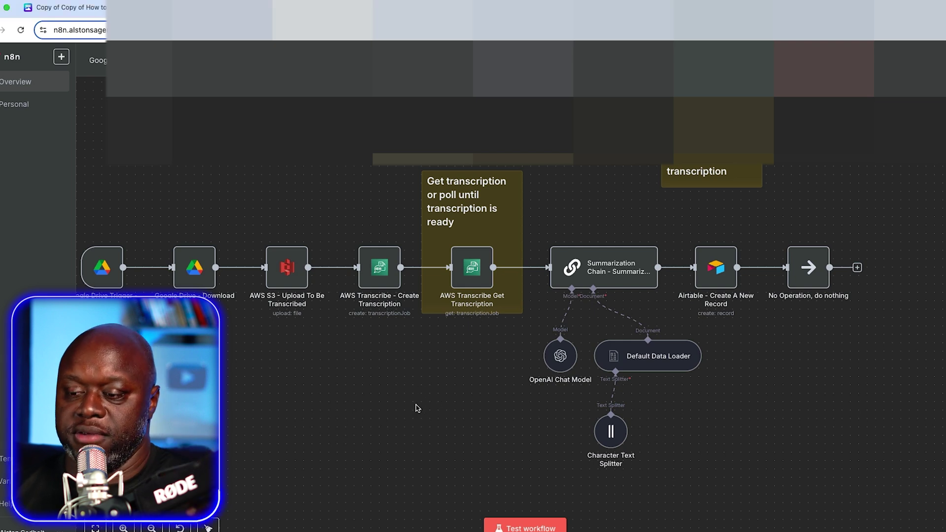
drag(321, 383, 410, 385)
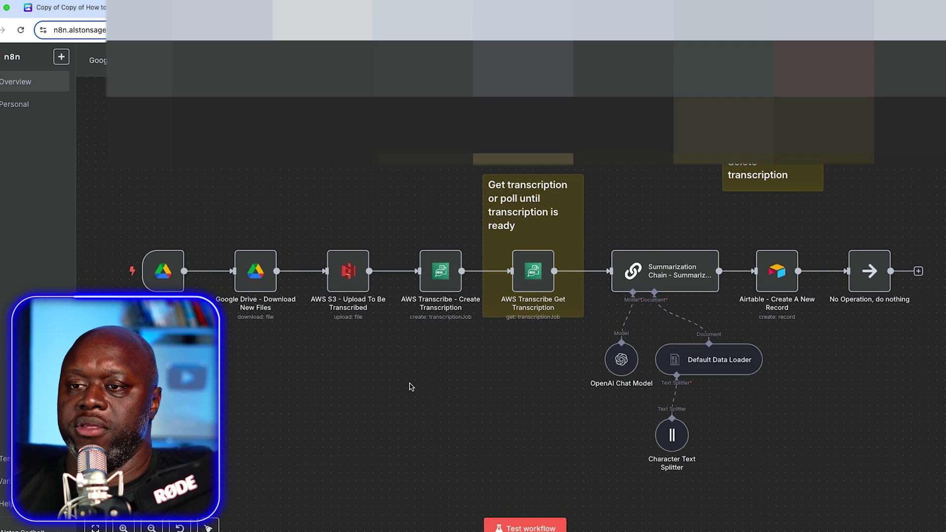